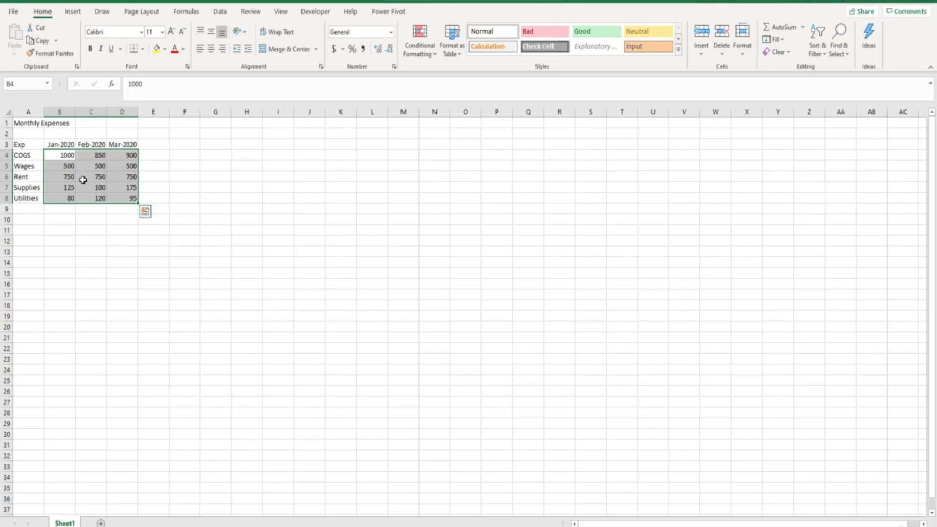
Step: Examine the January to March expense figures and the empty cells below and beside them meant for totals
{"action": "left_click", "coordinate": [57, 155]}
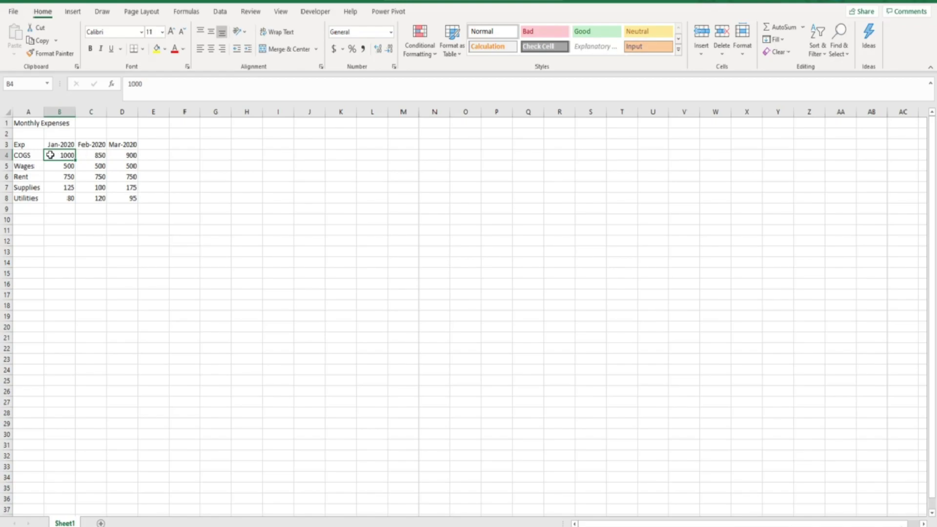
{"action": "left_click", "coordinate": [56, 189]}
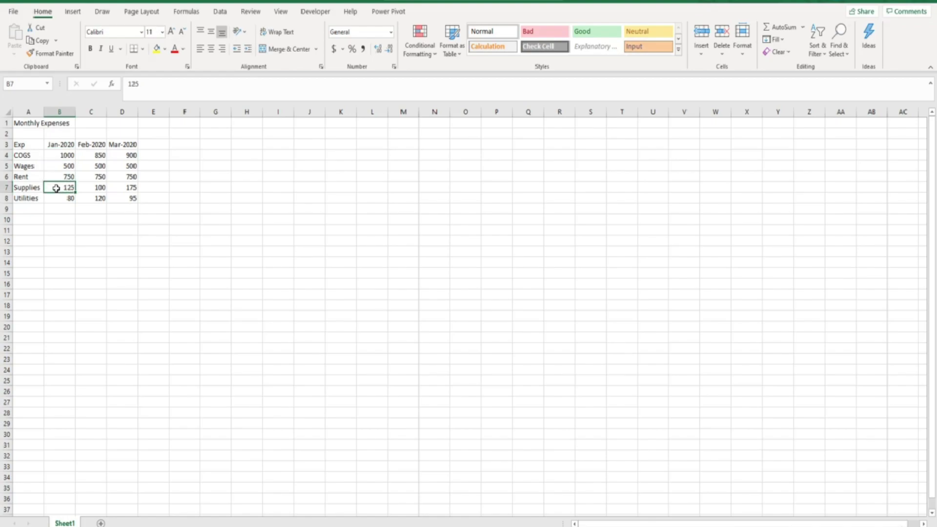
{"action": "left_click", "coordinate": [88, 188]}
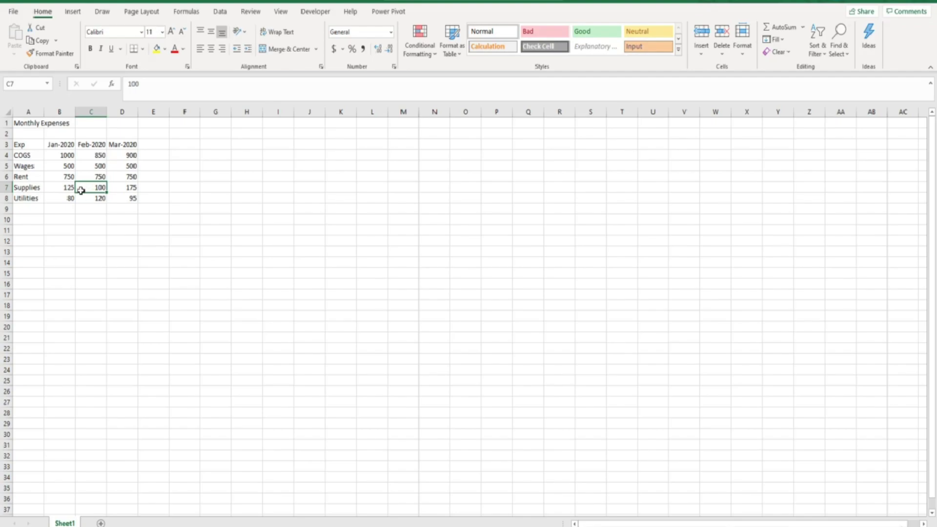
{"action": "left_click", "coordinate": [69, 208]}
{"action": "left_click", "coordinate": [90, 210]}
{"action": "left_click", "coordinate": [125, 210]}
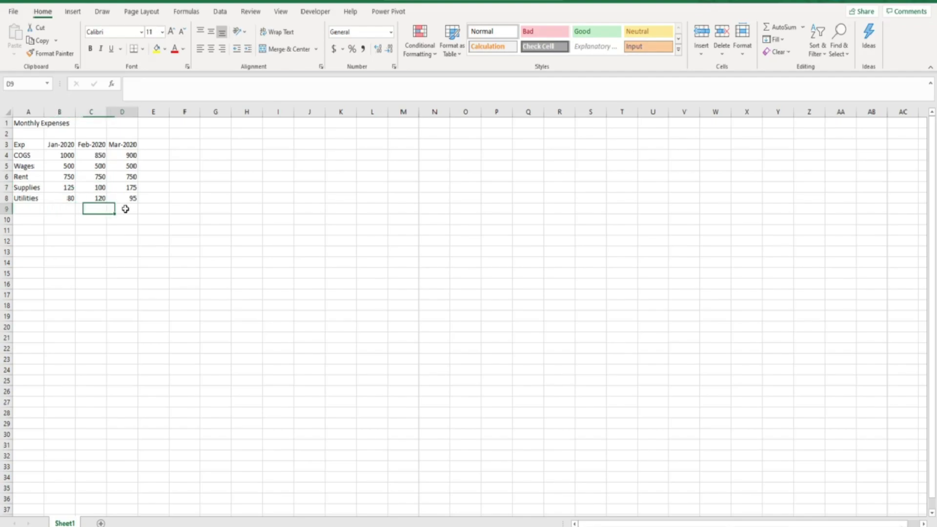
{"action": "left_click", "coordinate": [69, 210]}
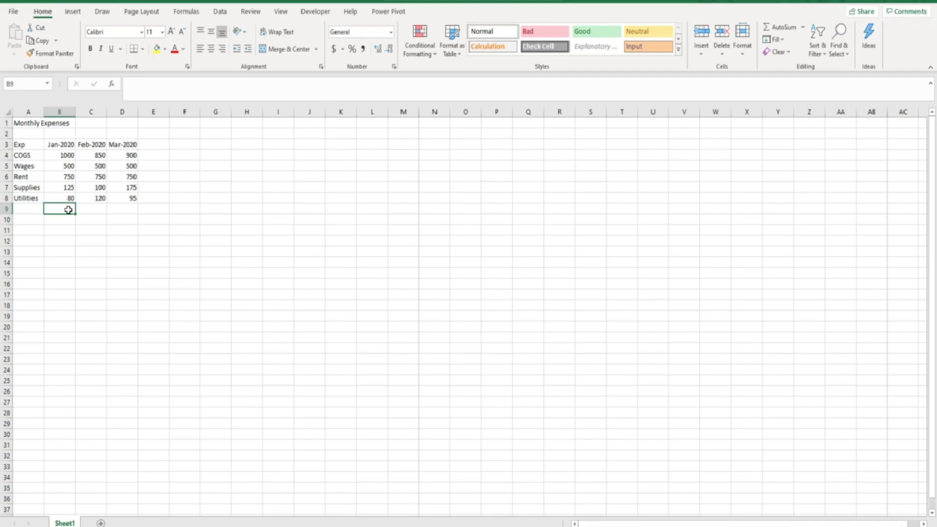
{"action": "left_click", "coordinate": [150, 155]}
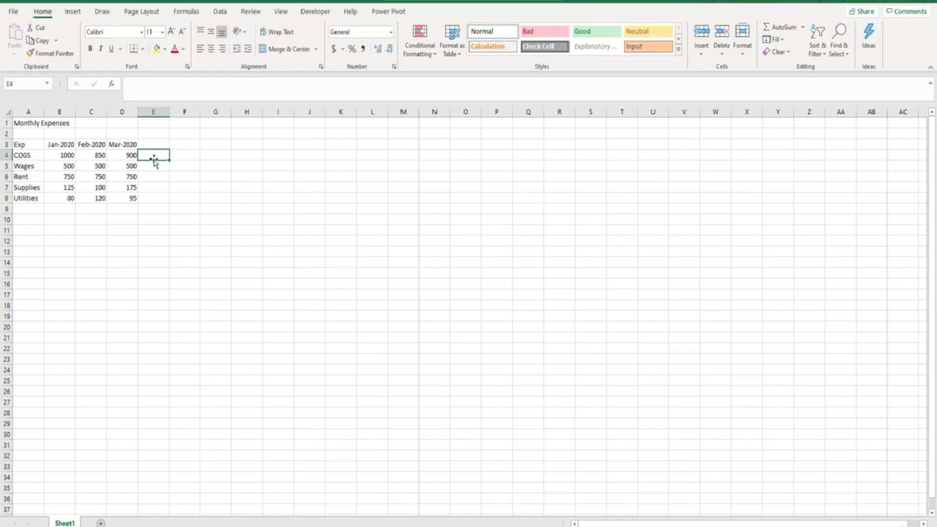
Step: Total the January expenses in B9 with the typed-number formula =1000+500+750+125+80
{"action": "left_click", "coordinate": [60, 211]}
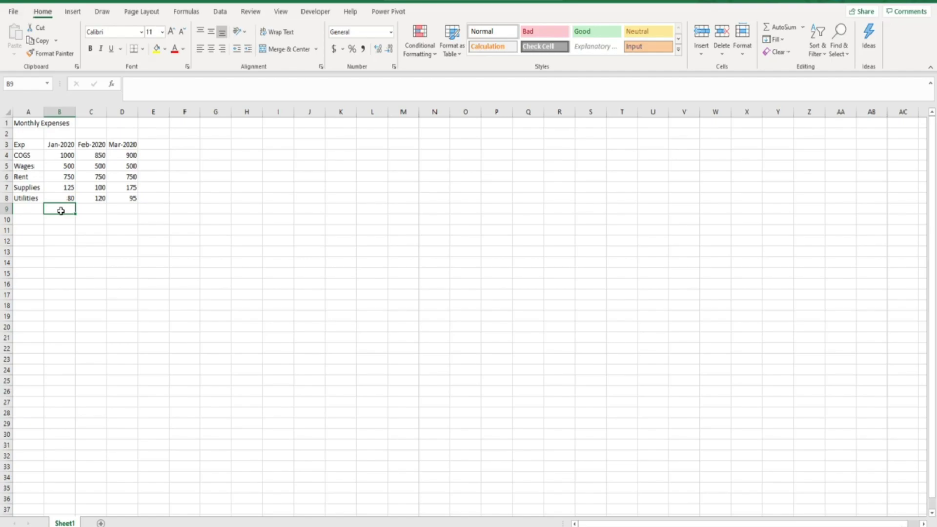
{"action": "type", "text": "="}
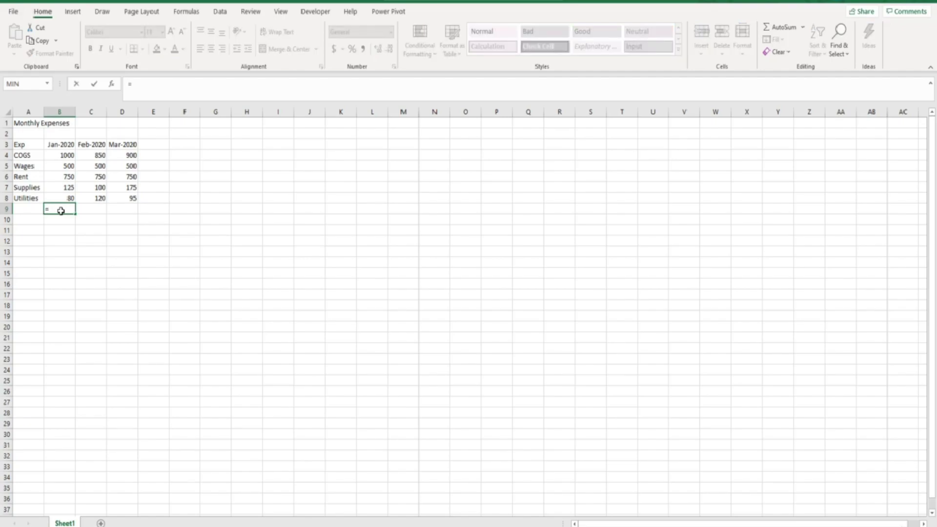
{"action": "left_click", "coordinate": [148, 83]}
{"action": "type", "text": "1000+500+750+125"}
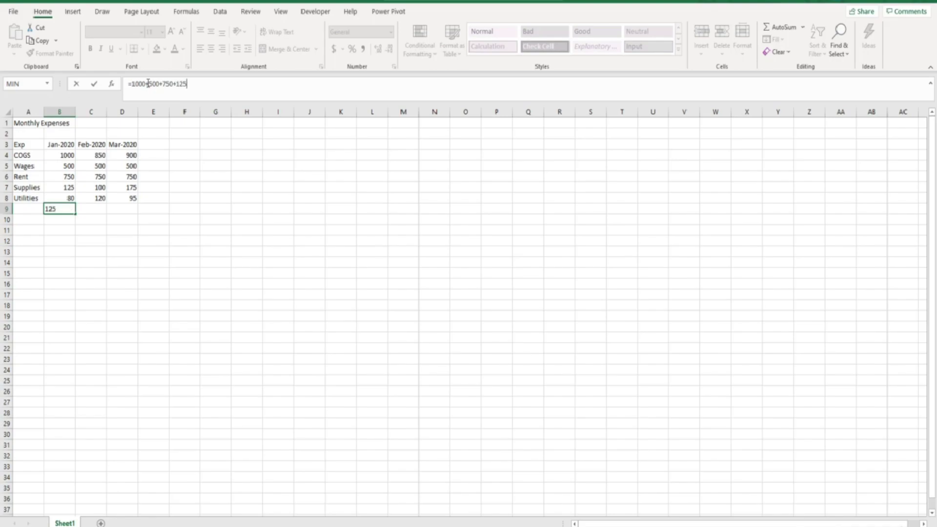
{"action": "type", "text": "+80"}
{"action": "key", "text": "Return"}
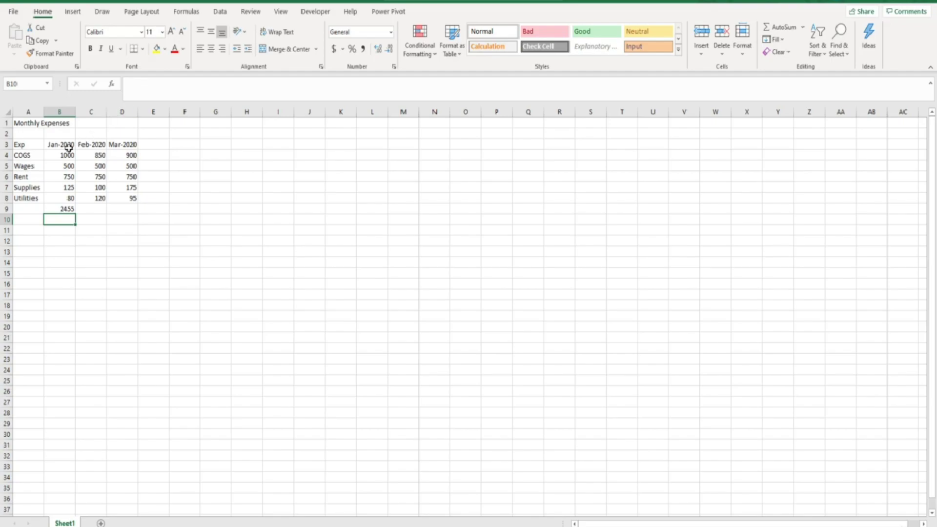
Step: Check the January total in B9 against the sum of the selected cells B4:B8
{"action": "left_click", "coordinate": [55, 154]}
{"action": "left_click_drag", "start_coordinate": [55, 154], "coordinate": [57, 191]}
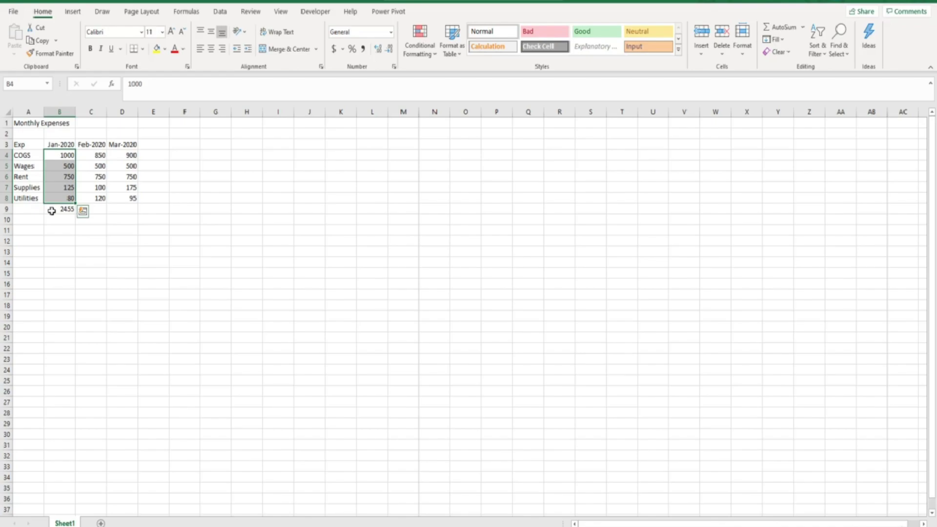
{"action": "left_click", "coordinate": [68, 207]}
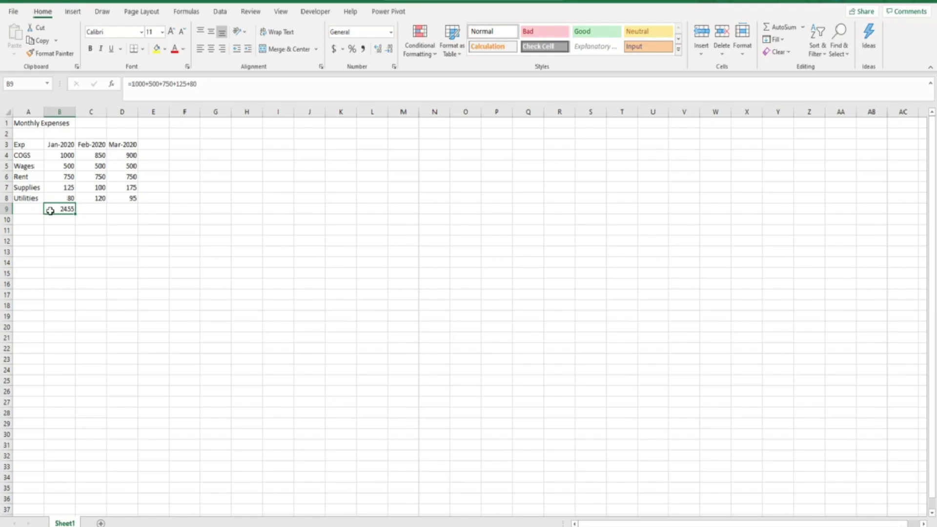
Step: Change the January COGS amount in B4 to 2000
{"action": "left_click", "coordinate": [52, 155]}
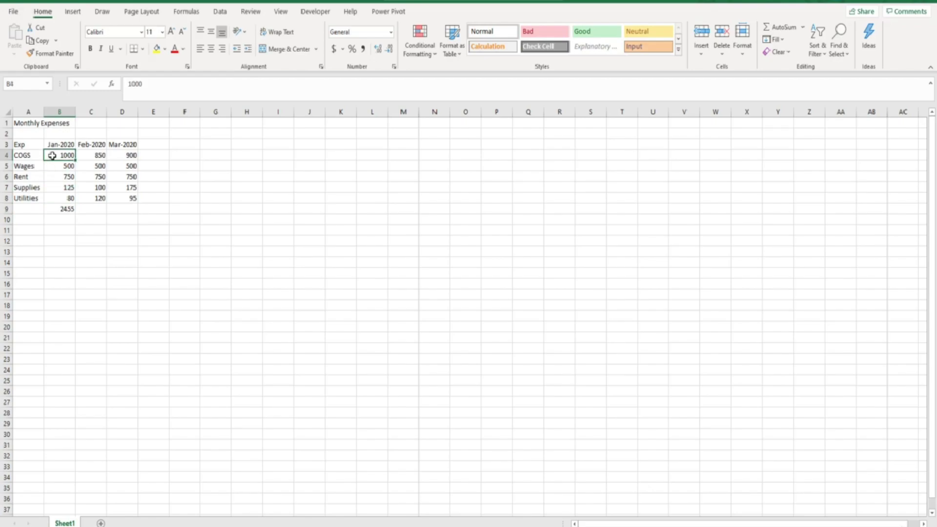
{"action": "type", "text": "2000"}
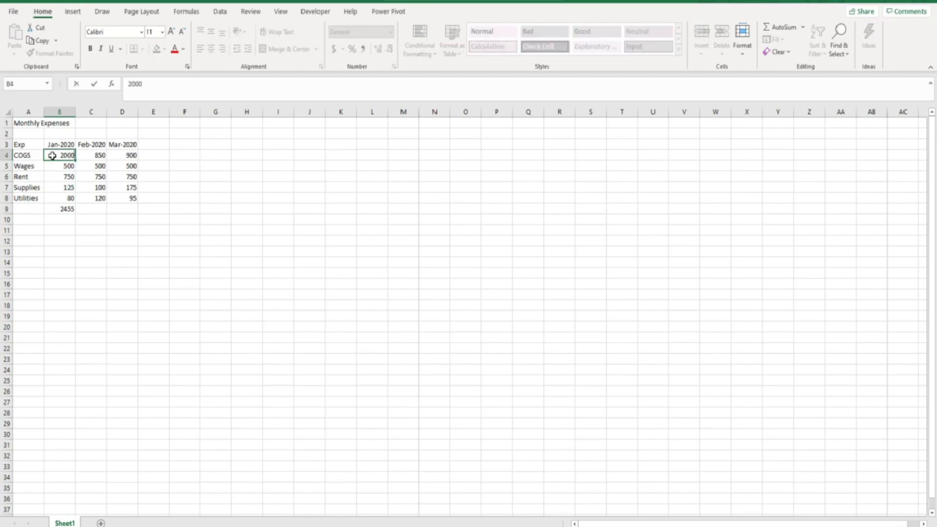
{"action": "key", "text": "Return"}
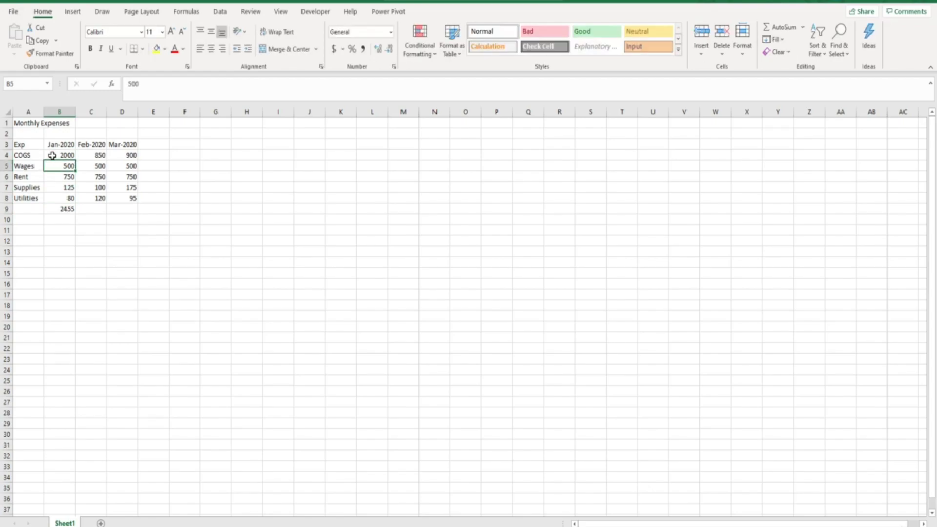
Step: Edit the B9 formula so its first number is 2000, matching the January COGS amount
{"action": "left_click", "coordinate": [54, 213]}
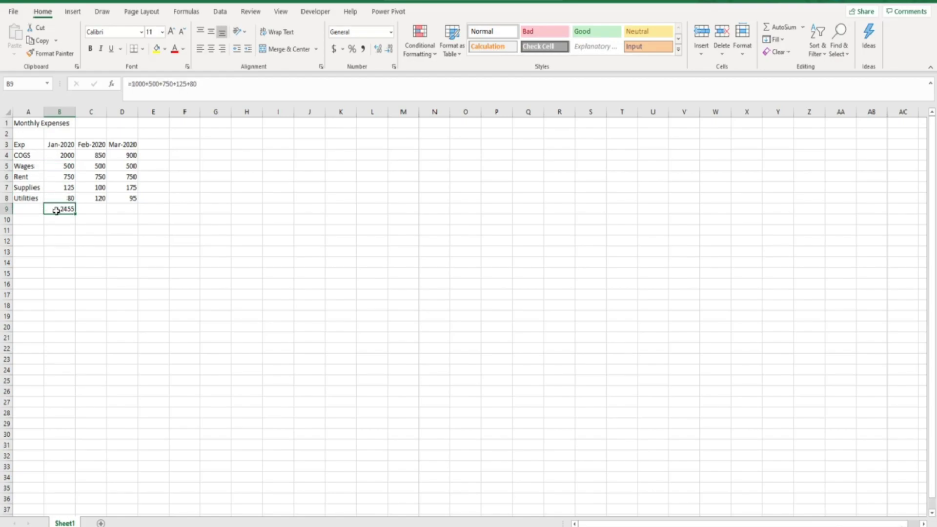
{"action": "left_click", "coordinate": [137, 84]}
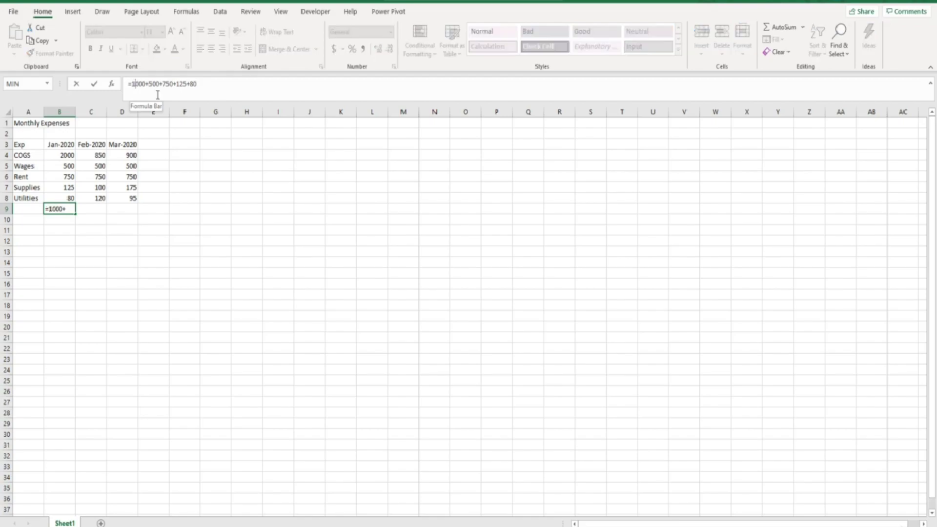
{"action": "key", "text": "BackSpace"}
{"action": "type", "text": "2"}
{"action": "key", "text": "Return"}
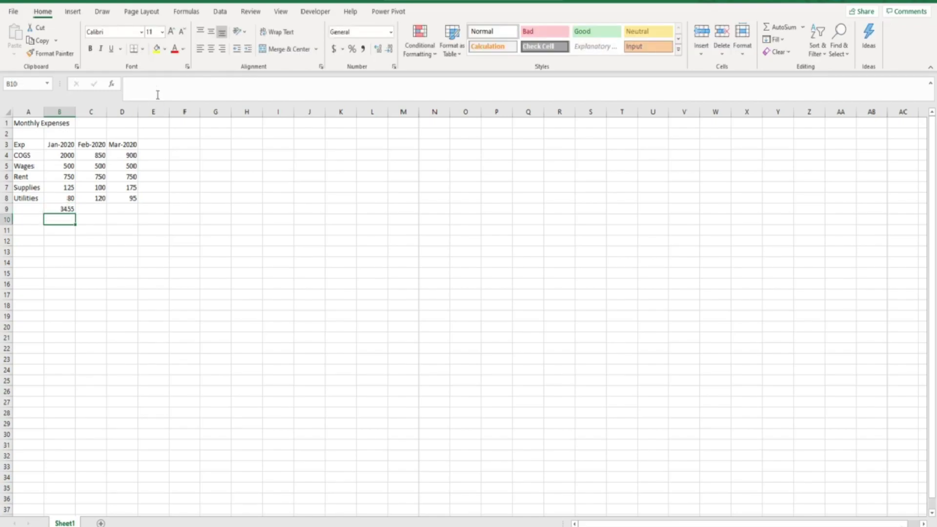
Step: Undo the edits to the B9 formula and the January COGS amount
{"action": "key", "text": "ctrl+z"}
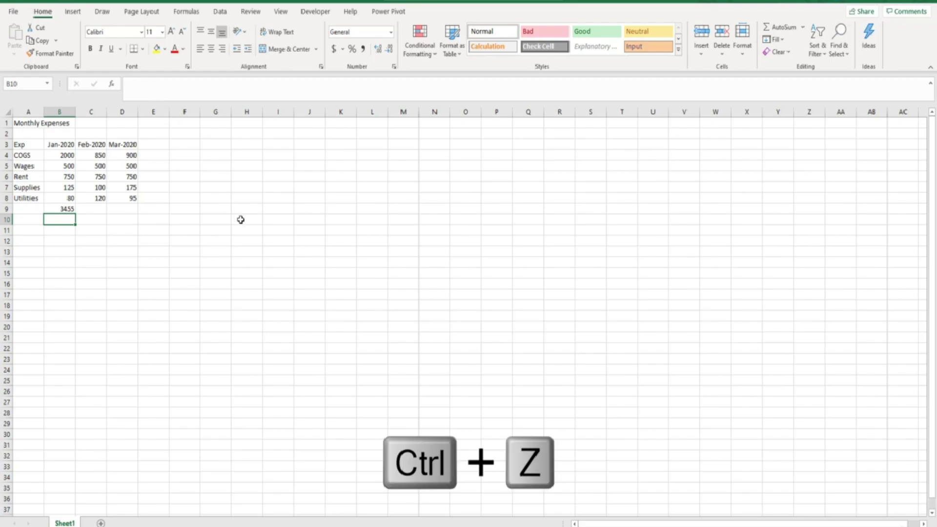
{"action": "key", "text": "ctrl+z"}
{"action": "key", "text": "ctrl+z"}
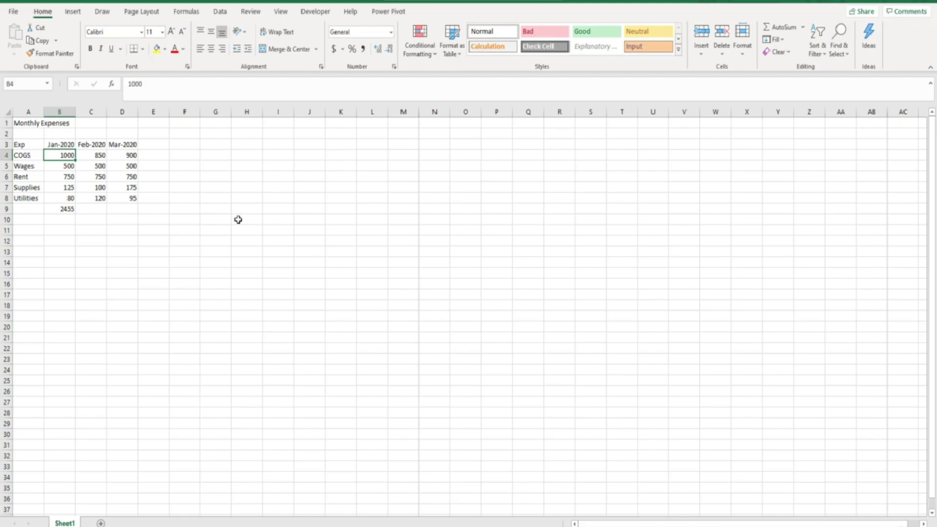
Step: Total the February expenses in C9 with =C4+C5+C6+C7+C8 and check it against the sum of C4:C8
{"action": "left_click", "coordinate": [96, 209]}
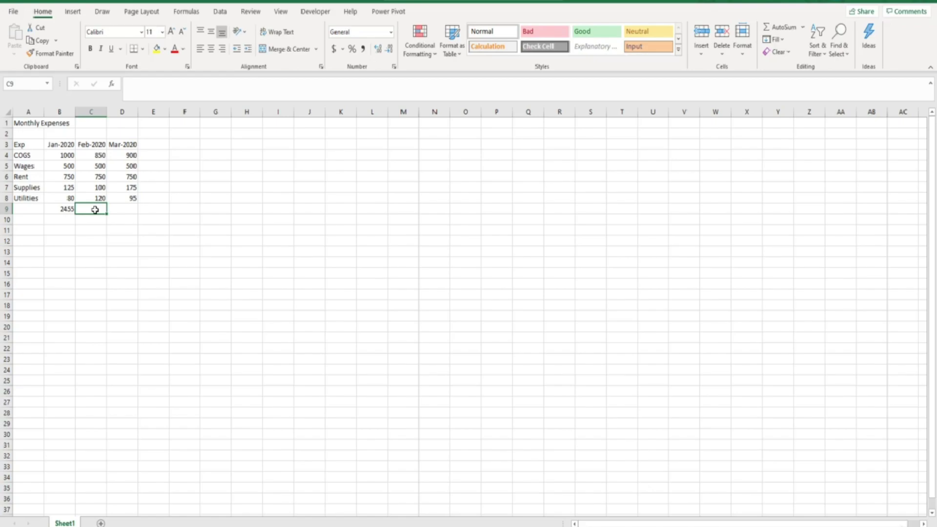
{"action": "left_click", "coordinate": [58, 211]}
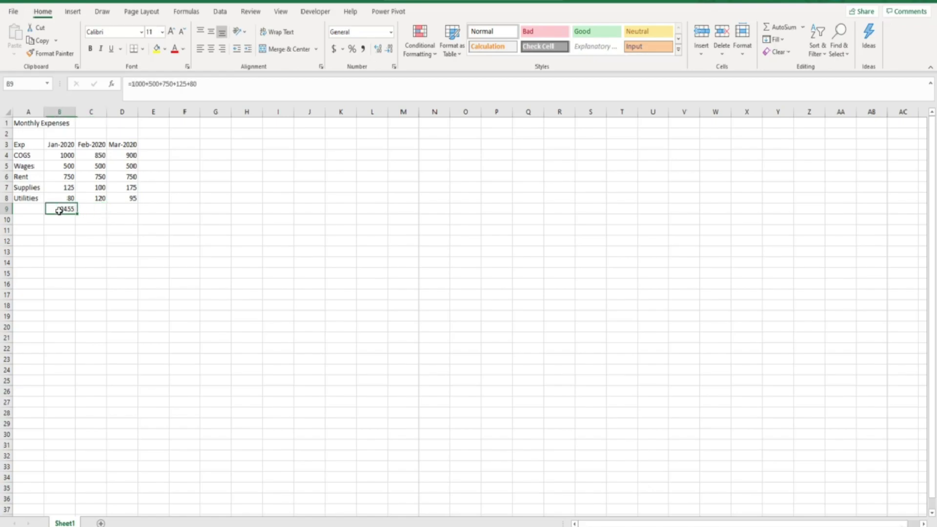
{"action": "left_click", "coordinate": [87, 209]}
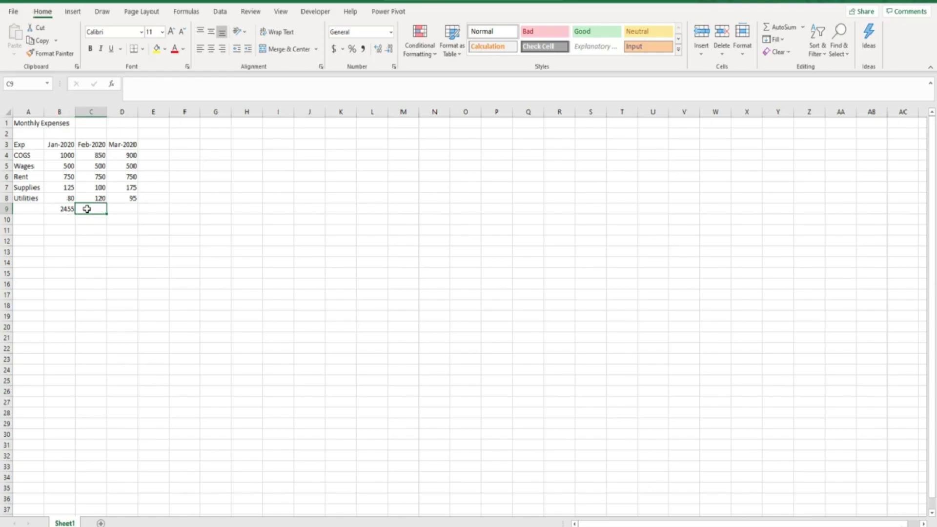
{"action": "type", "text": "="}
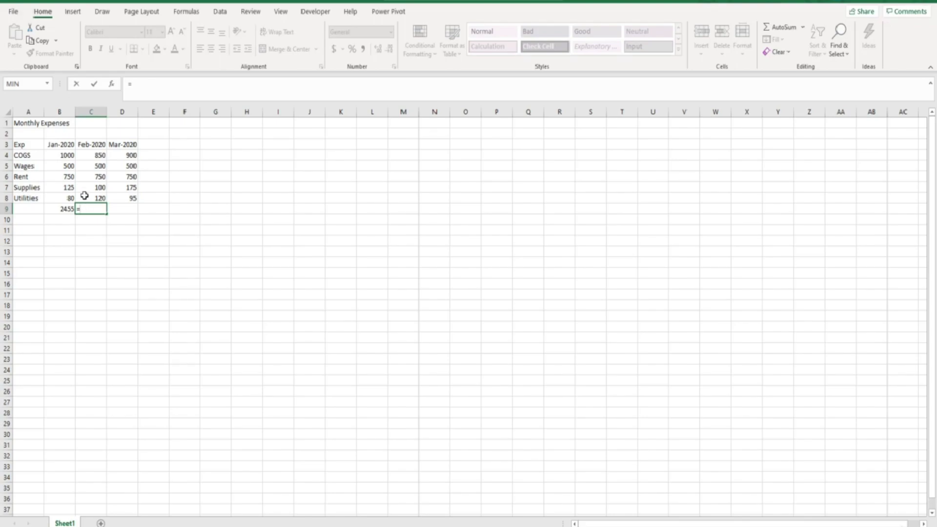
{"action": "left_click", "coordinate": [85, 155]}
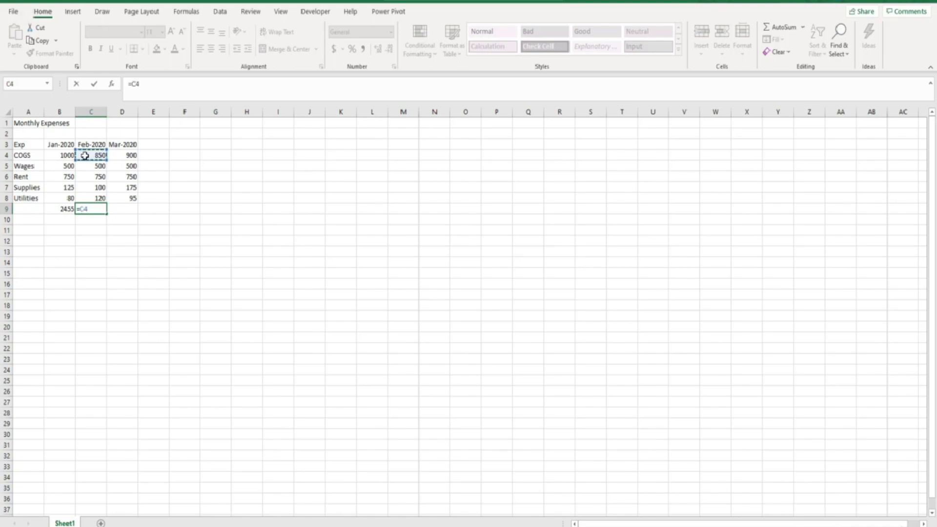
{"action": "type", "text": "+"}
{"action": "left_click", "coordinate": [86, 167]}
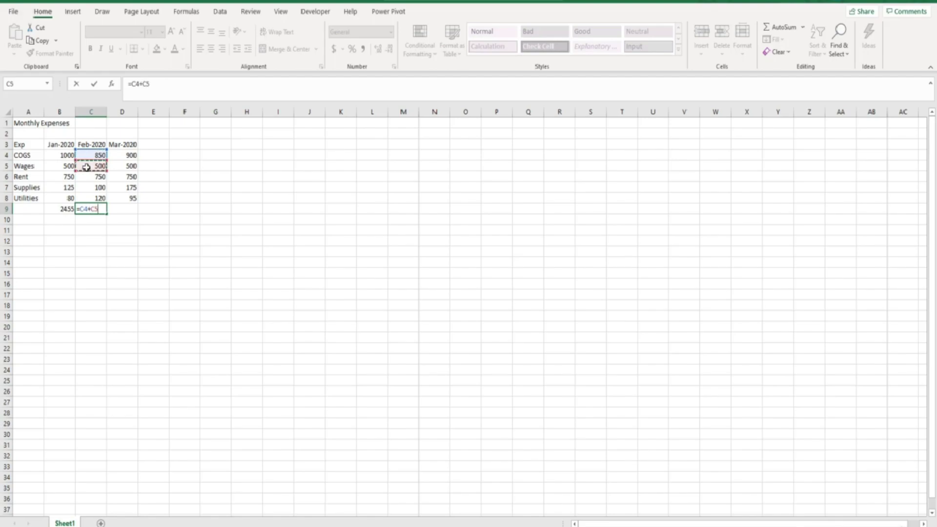
{"action": "type", "text": "+"}
{"action": "left_click", "coordinate": [87, 177]}
{"action": "type", "text": "+"}
{"action": "left_click", "coordinate": [87, 188]}
{"action": "type", "text": "+"}
{"action": "left_click", "coordinate": [87, 197]}
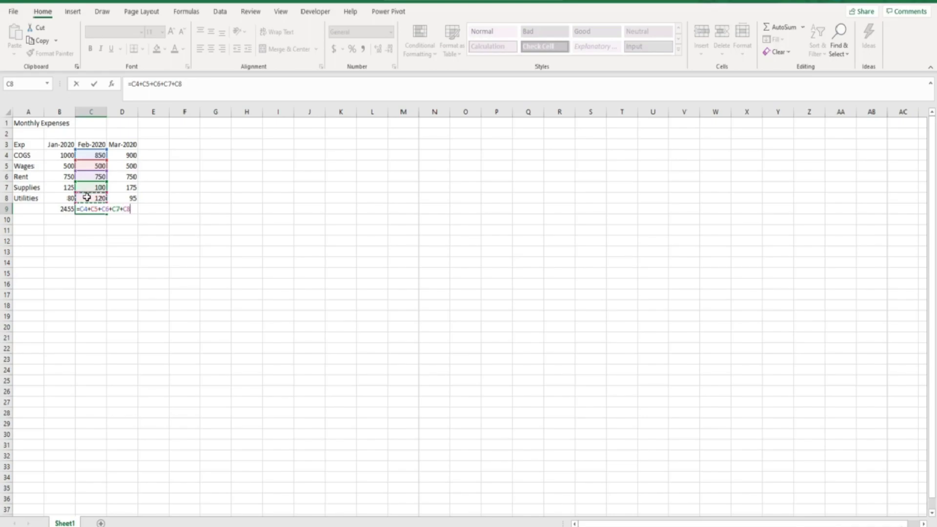
{"action": "key", "text": "Return"}
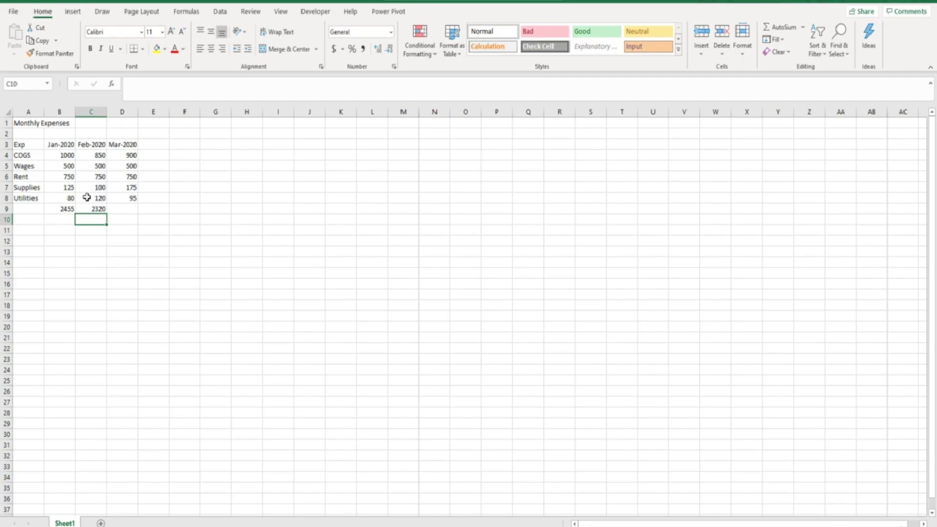
{"action": "left_click_drag", "start_coordinate": [86, 155], "coordinate": [89, 198]}
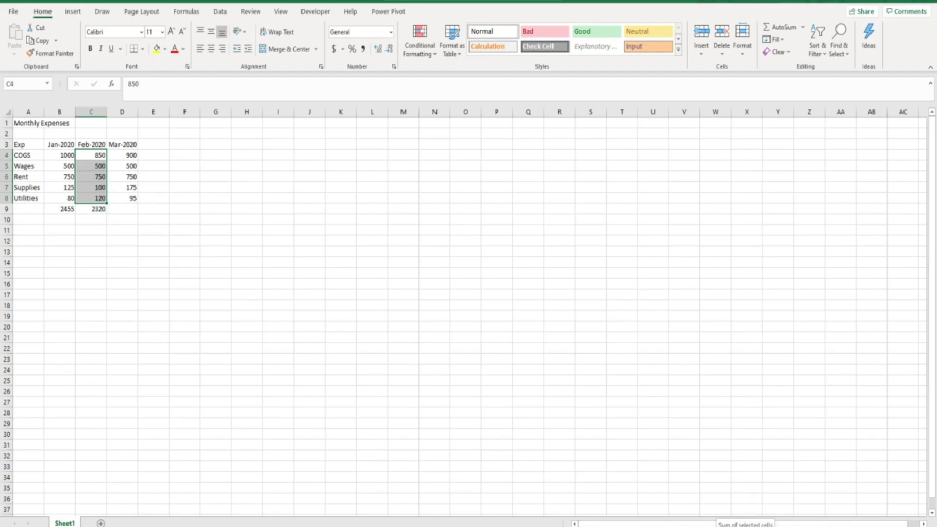
{"action": "left_click", "coordinate": [81, 210]}
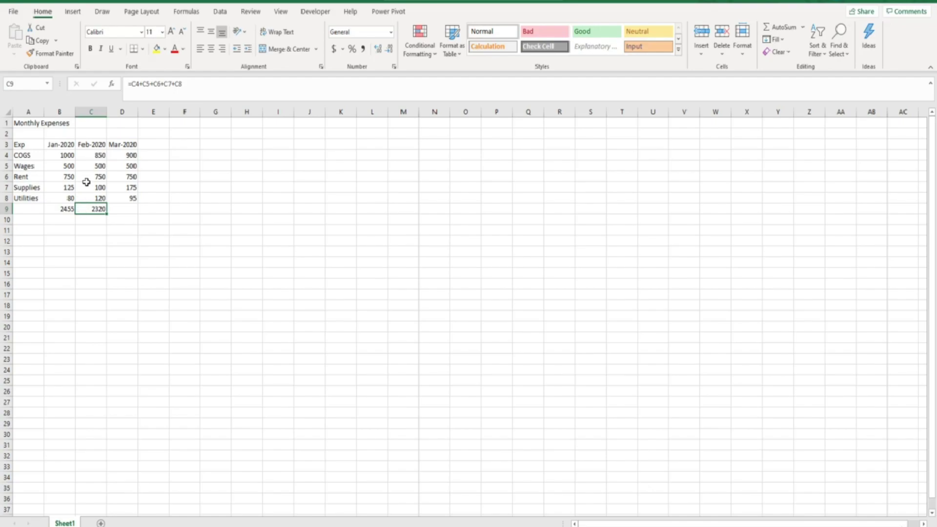
Step: Change the February Wages amount in C5 to 1500 to test whether the cell-reference total updates
{"action": "left_click", "coordinate": [88, 167]}
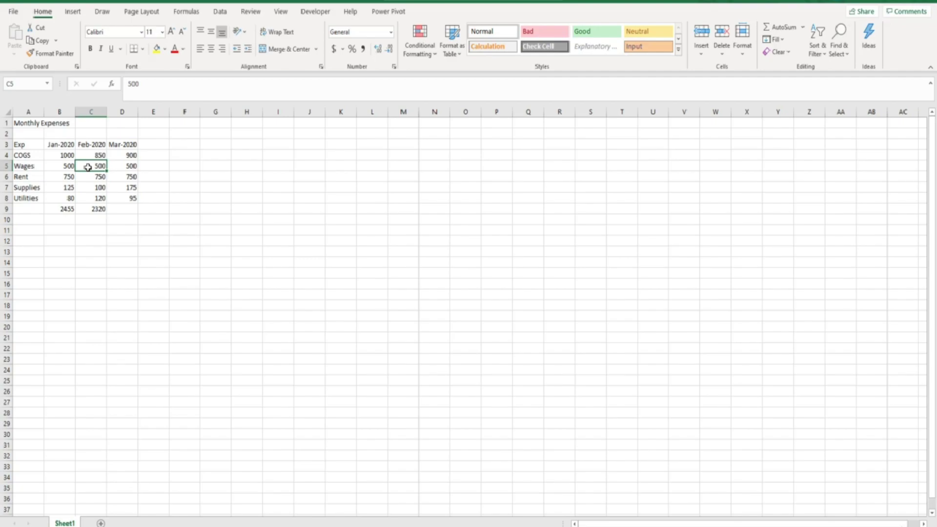
{"action": "double_click", "coordinate": [87, 166]}
{"action": "type", "text": "1"}
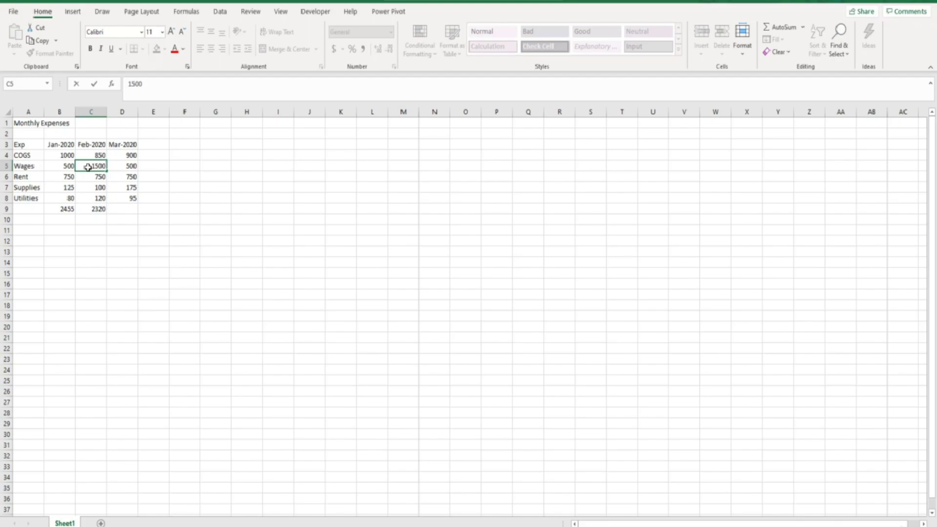
{"action": "key", "text": "Return"}
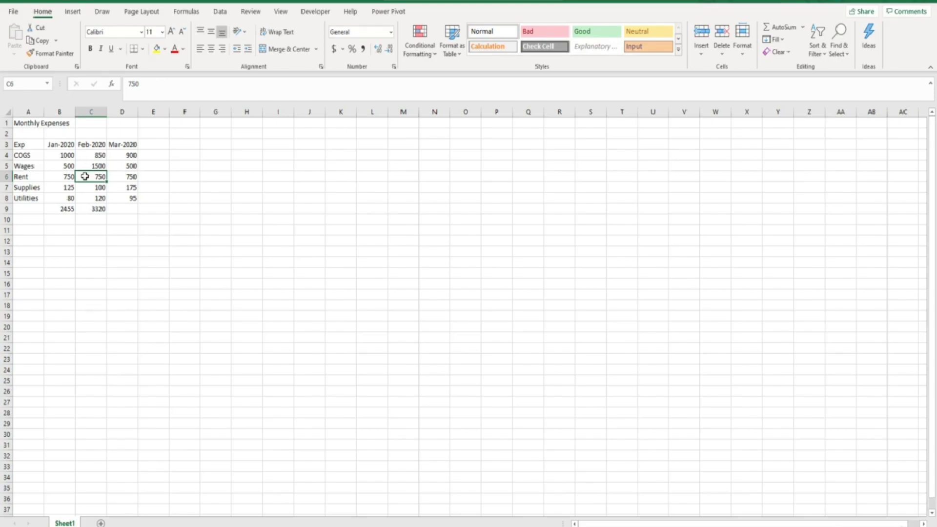
Step: Set the February Wages amount in C5 back to 500
{"action": "left_click", "coordinate": [85, 165]}
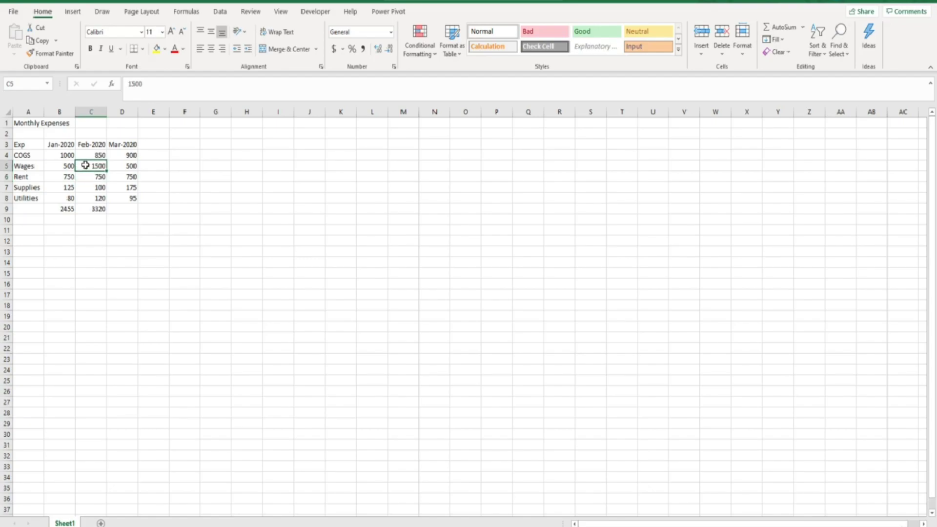
{"action": "type", "text": "50"}
{"action": "key", "text": "Return"}
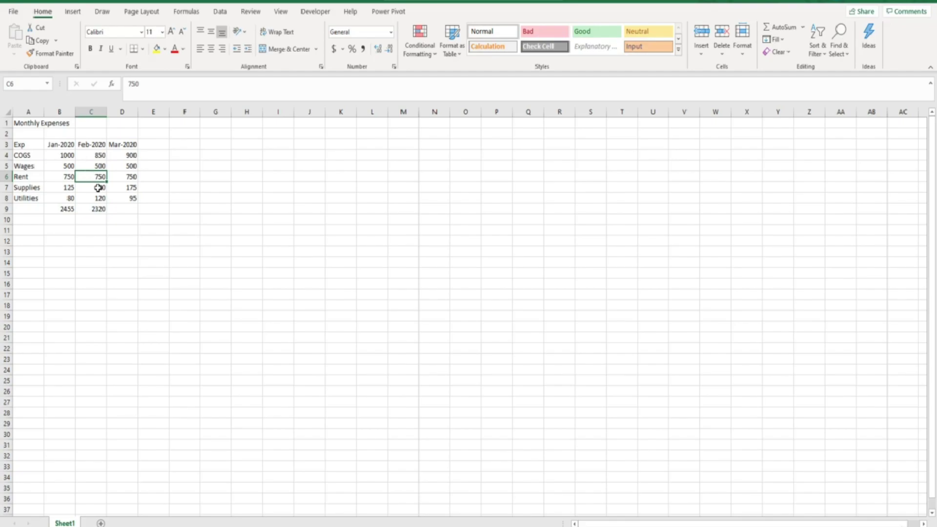
{"action": "left_click", "coordinate": [115, 207]}
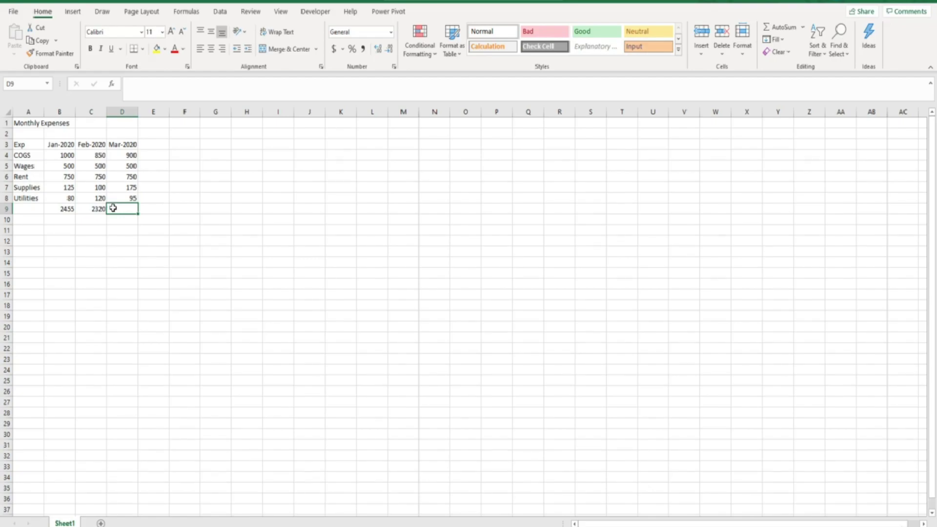
{"action": "left_click", "coordinate": [146, 155]}
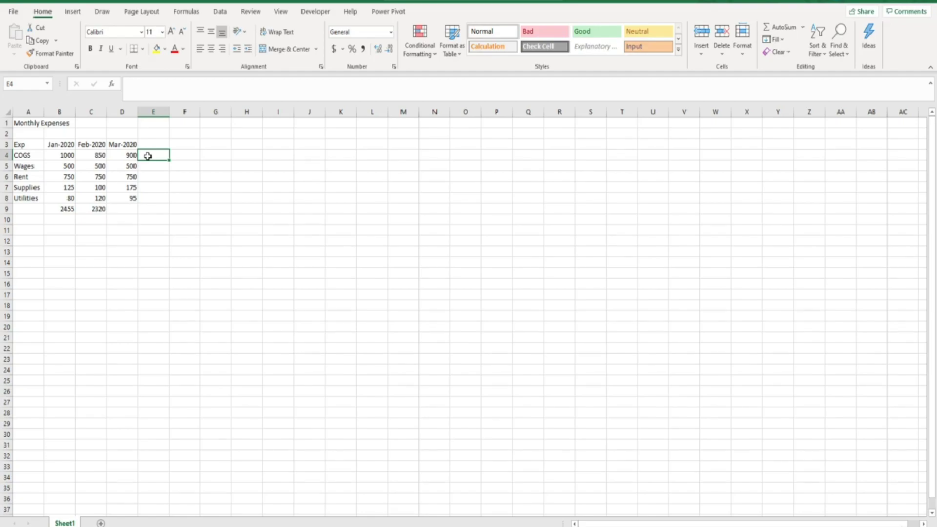
{"action": "left_click", "coordinate": [148, 165]}
{"action": "left_click", "coordinate": [148, 177]}
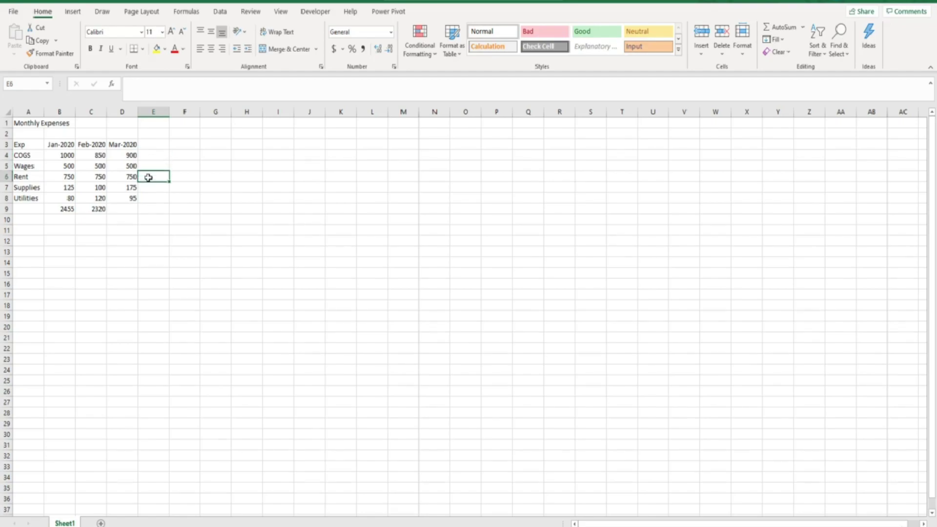